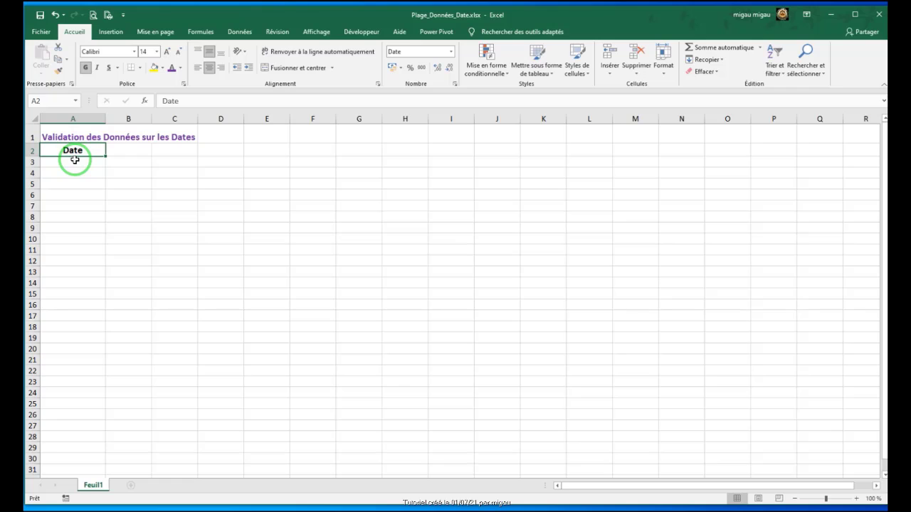
- Enter the date 01/01/2021 in cell A3, under the Date heading
left_click(75, 163)
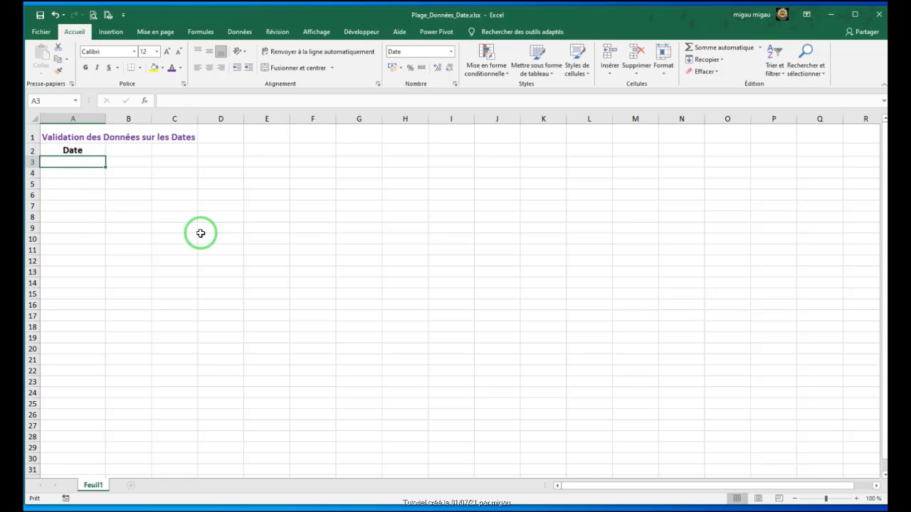
type("01/01/2")
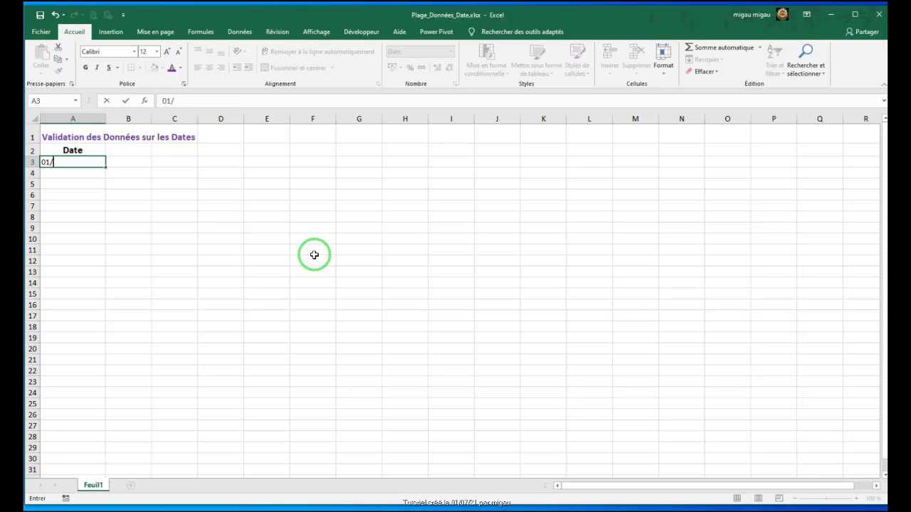
type("021")
key("Return")
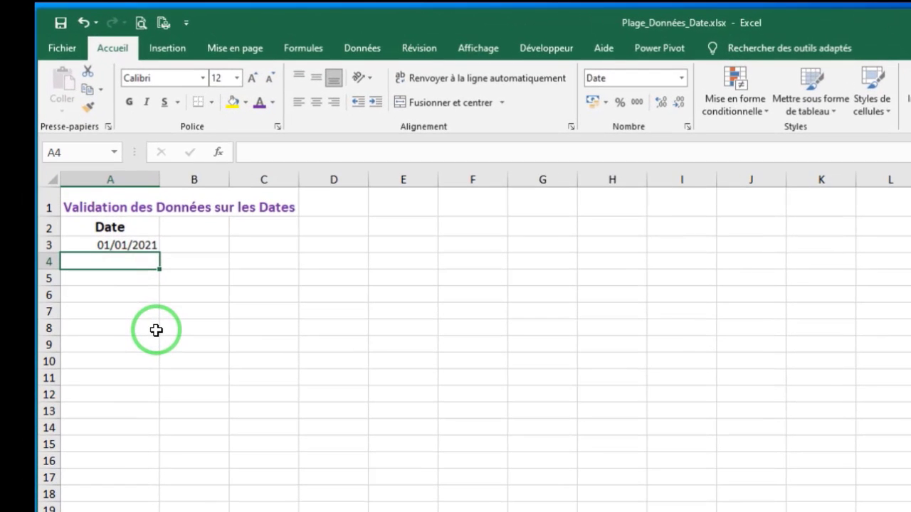
- Enter the text pppp in cell A4 as a test of non-date input, and clear it
type("pppp")
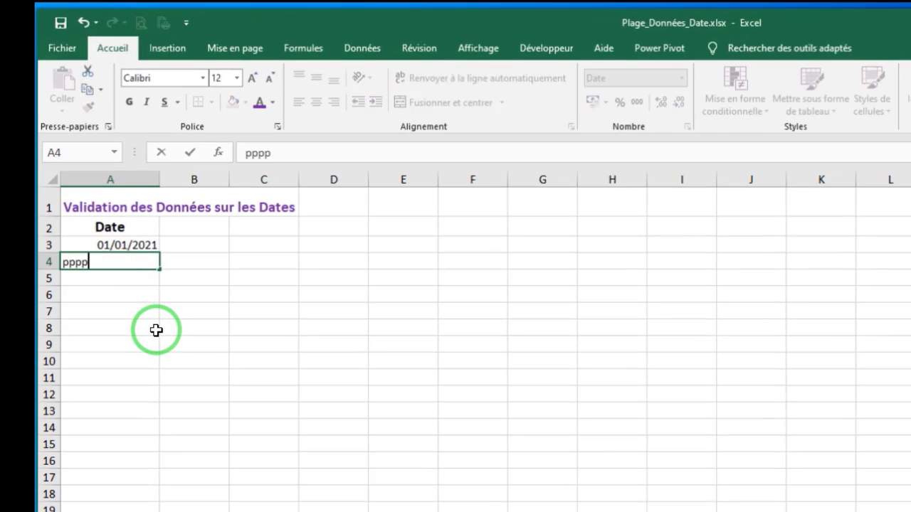
key("Return")
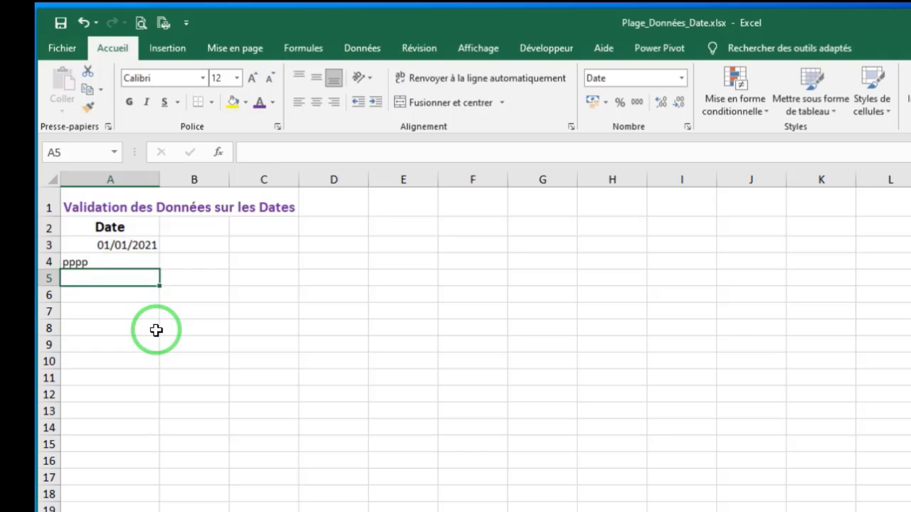
left_click(112, 260)
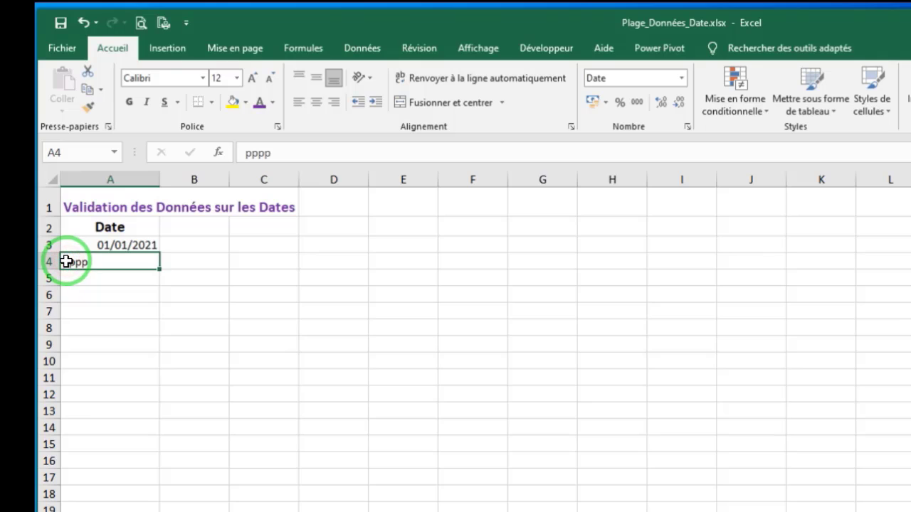
key("Delete")
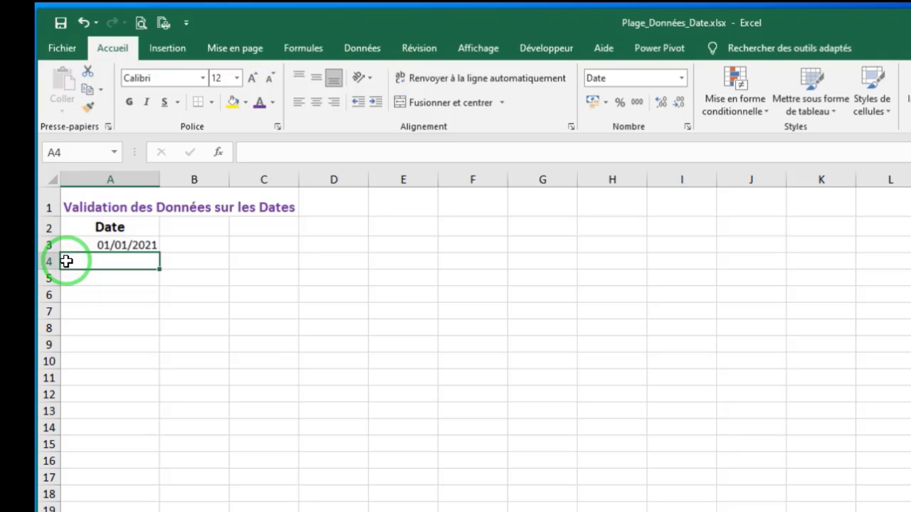
left_click(114, 289)
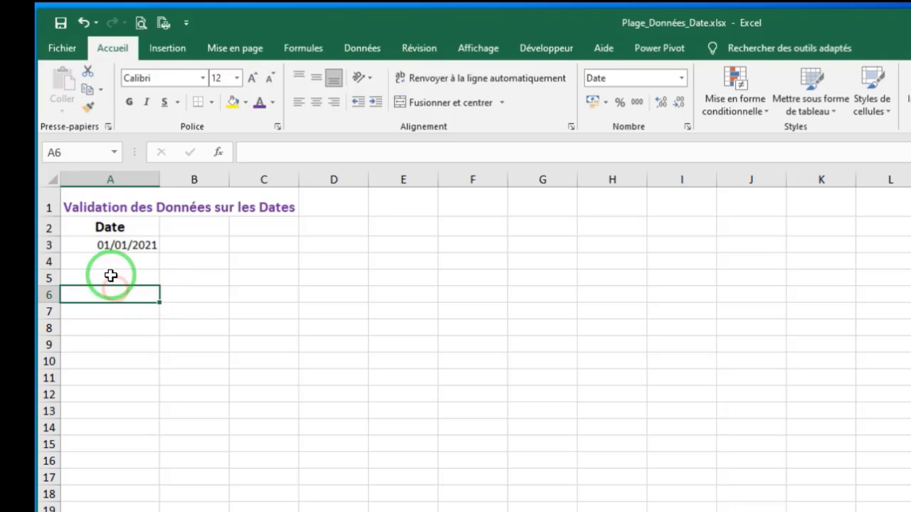
- Format cell A3 with the Date category and the *14/03/2012 type
left_click(89, 243)
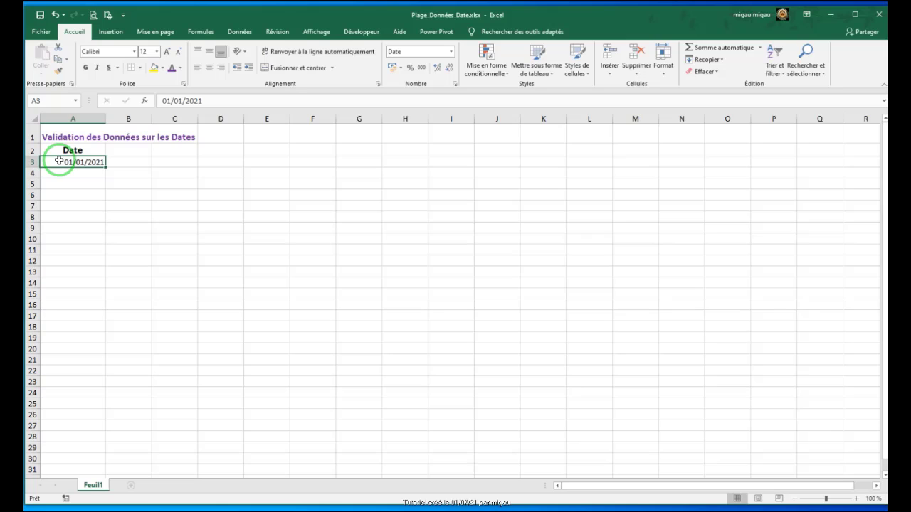
right_click(59, 161)
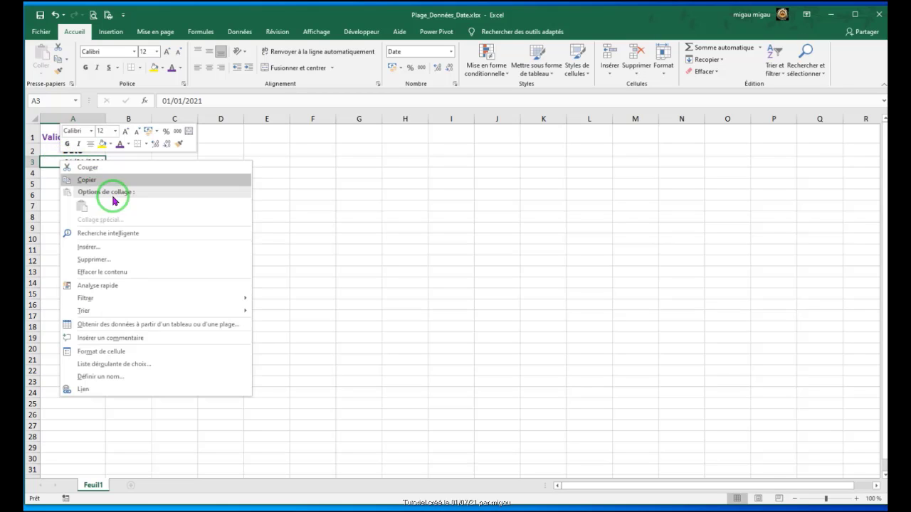
left_click(119, 358)
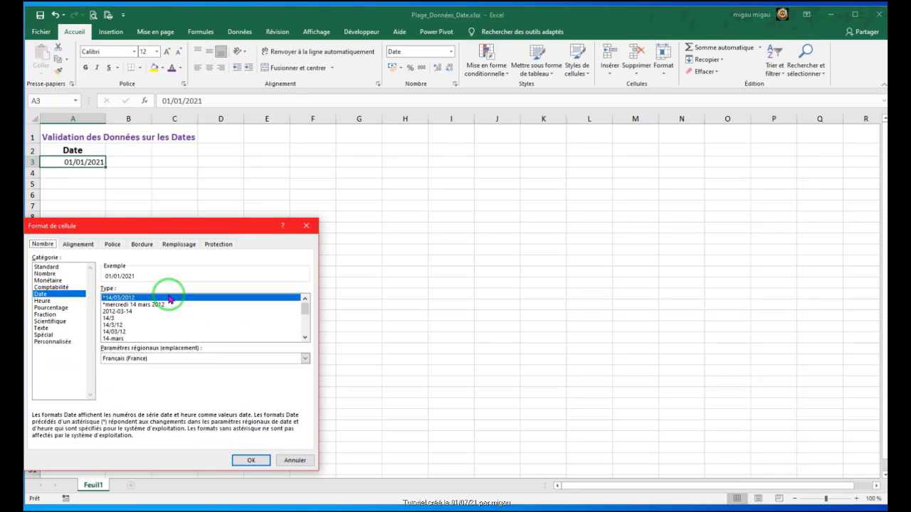
left_click_drag(160, 225, 423, 147)
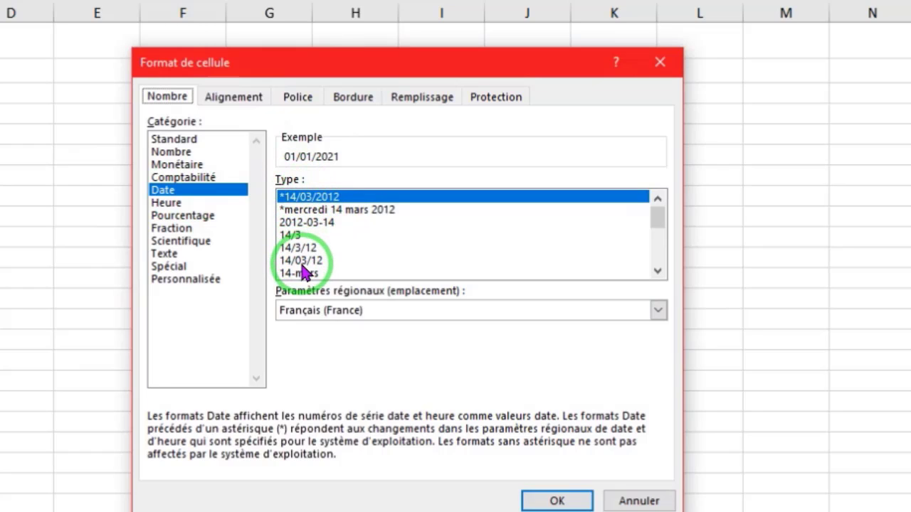
left_click(318, 199)
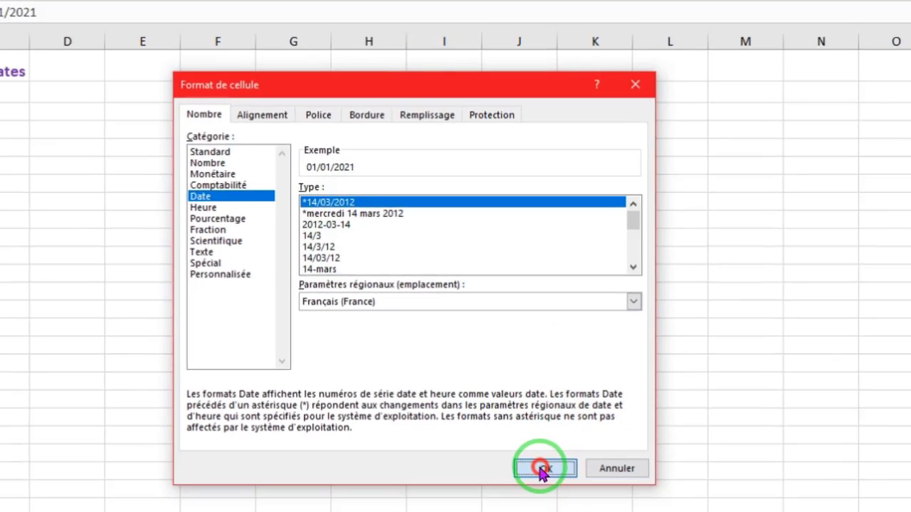
left_click(555, 502)
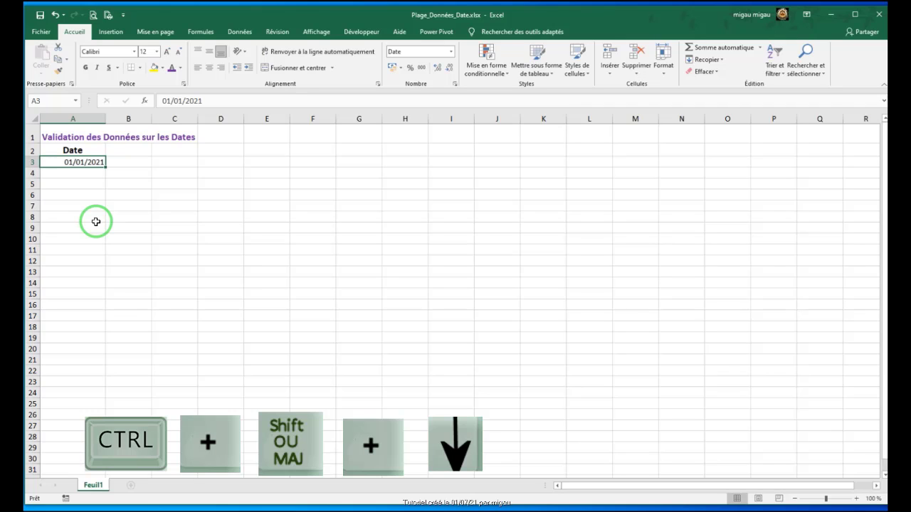
- Select column A from cell A3 down to the last row and open the data validation settings for it
key("ctrl+shift+Down")
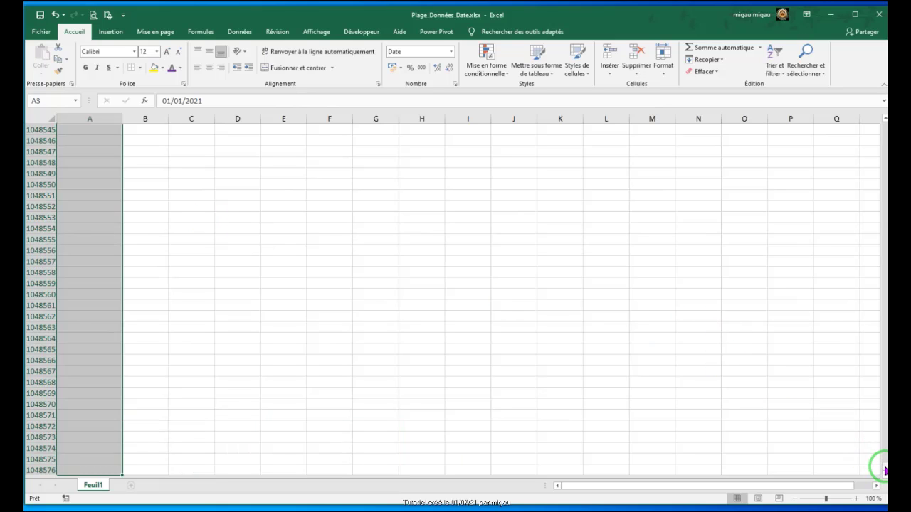
left_click_drag(884, 470, 881, 125)
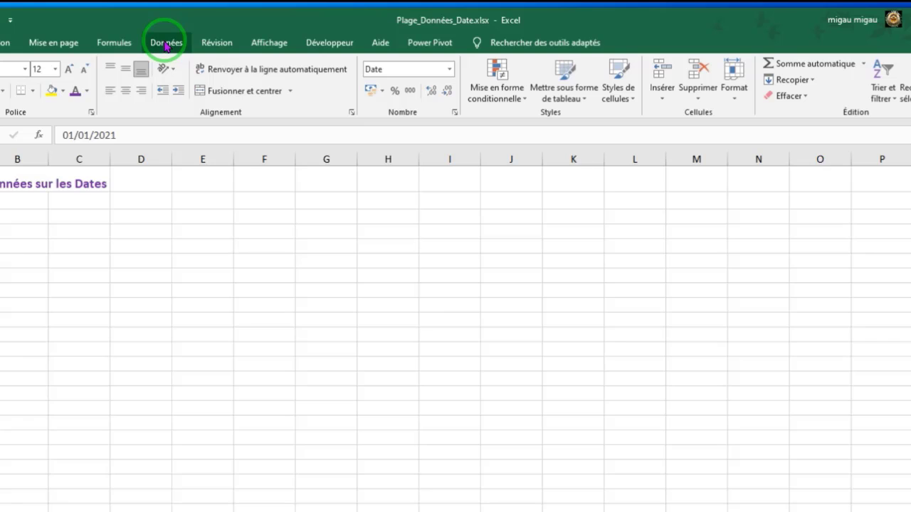
left_click(166, 44)
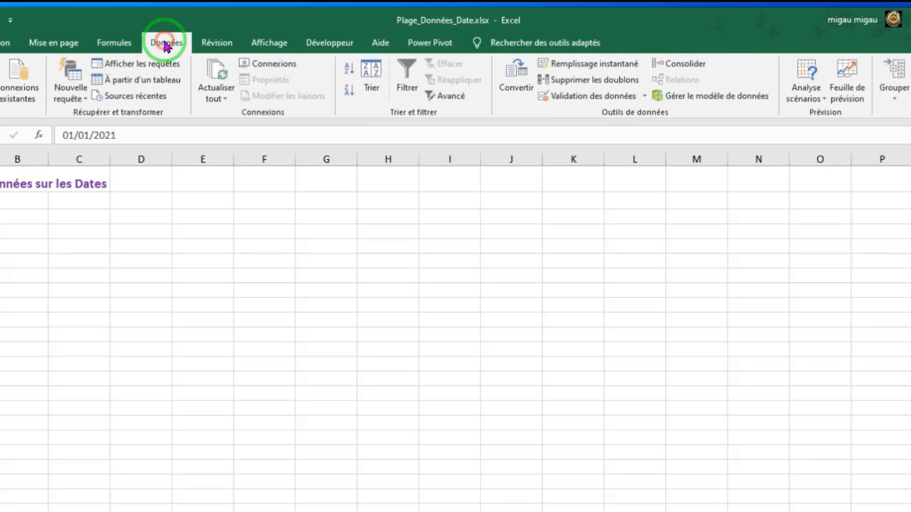
left_click(644, 95)
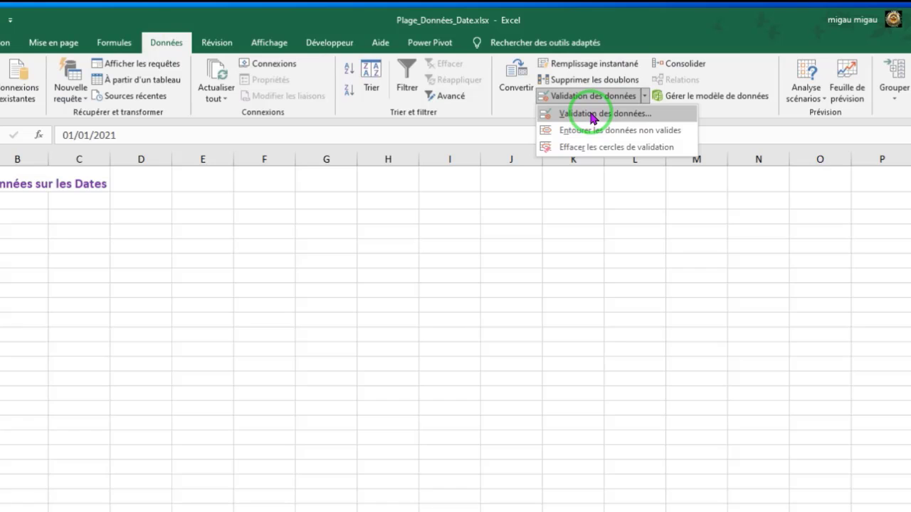
left_click(593, 114)
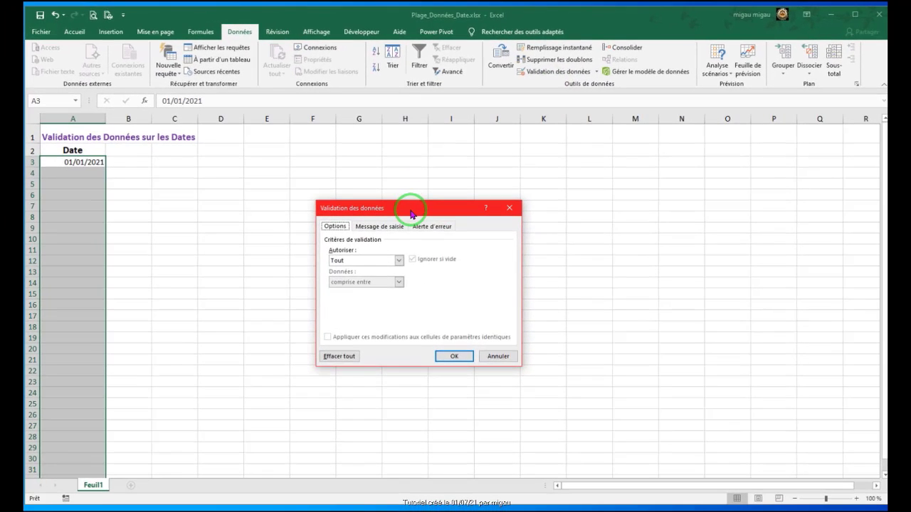
left_click_drag(411, 213, 397, 162)
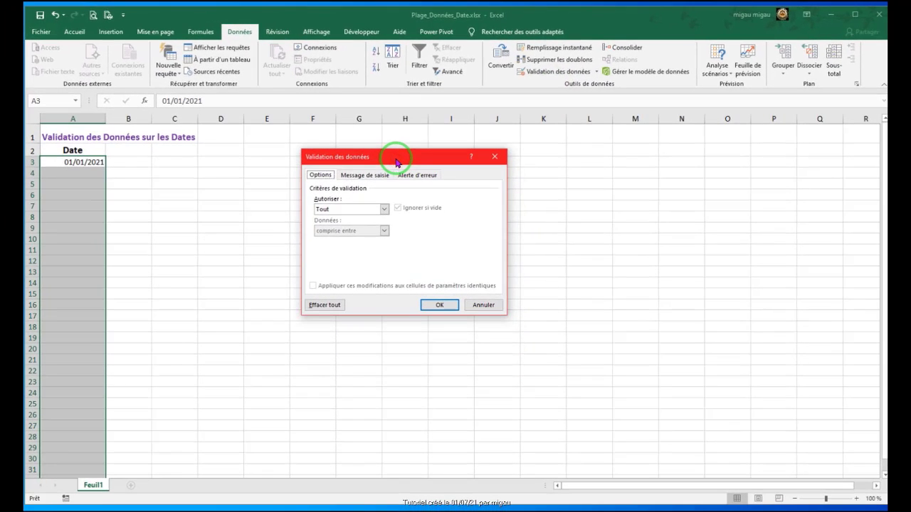
- Set the validation criteria to allow only Date values with the condition "supérieure ou égale à"
left_click(382, 209)
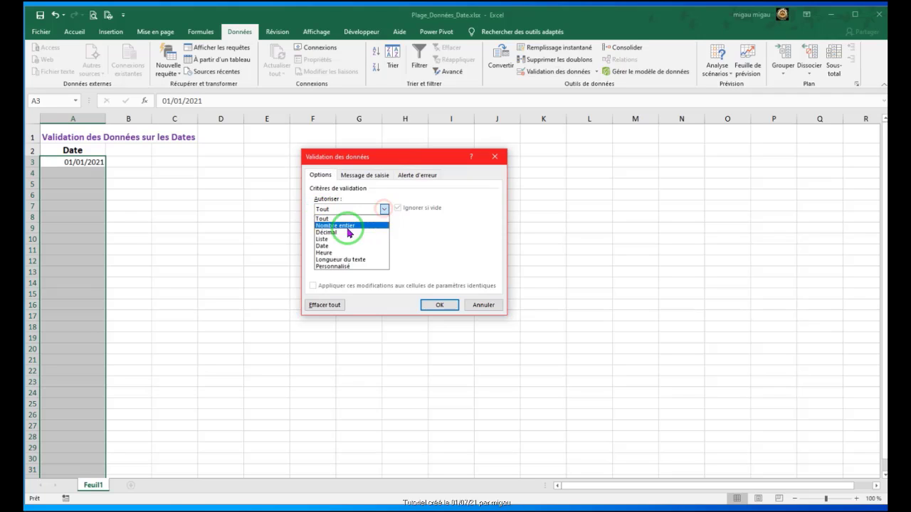
left_click(324, 247)
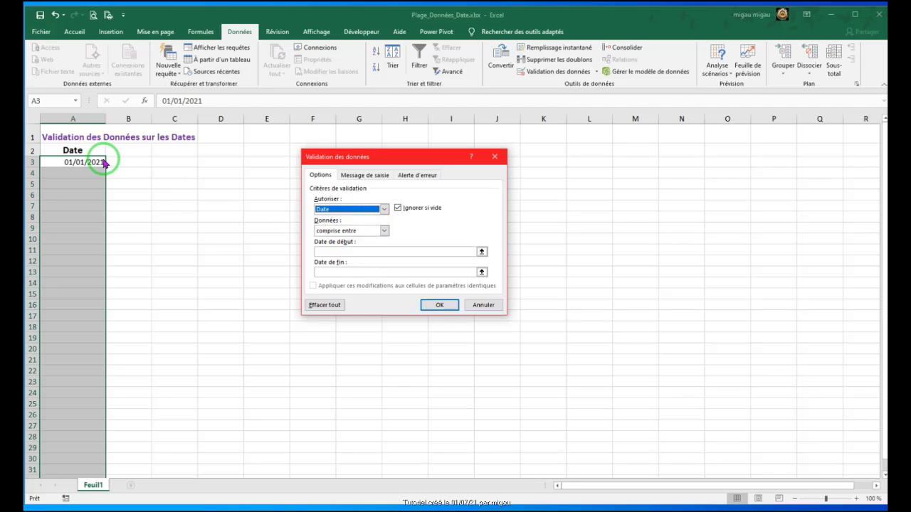
left_click(384, 231)
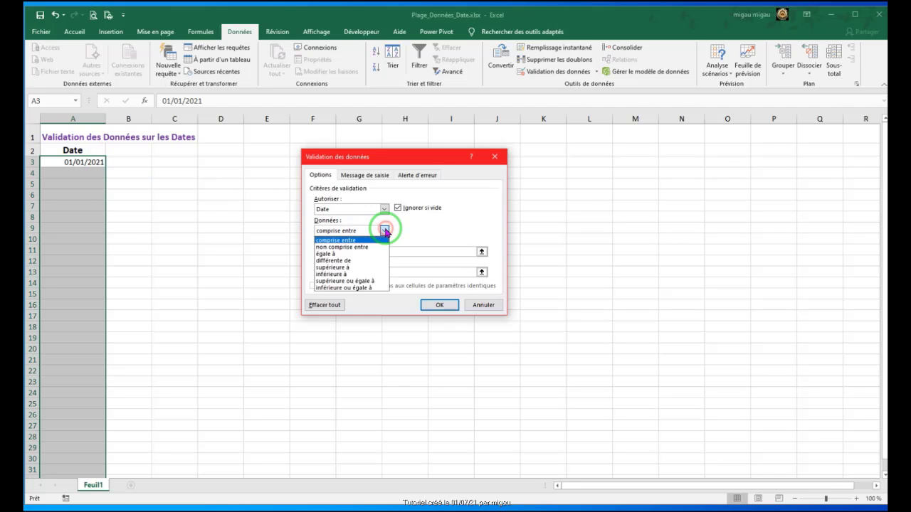
left_click(366, 282)
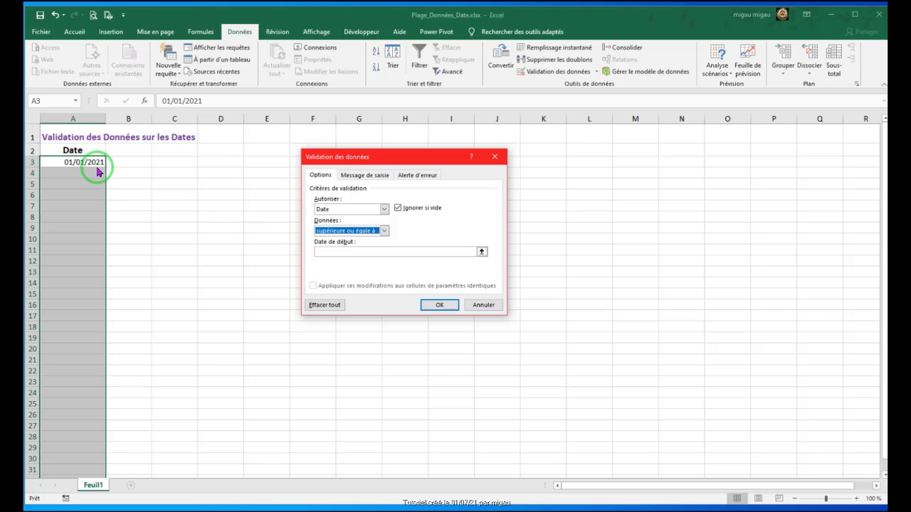
- Set the rule's start date to the absolute reference =$A$3 and apply the validation
left_click(481, 254)
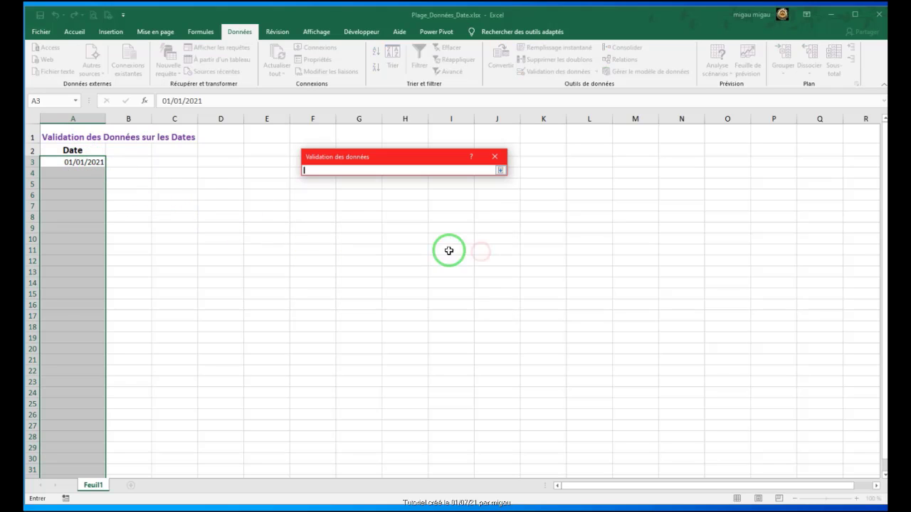
left_click(76, 161)
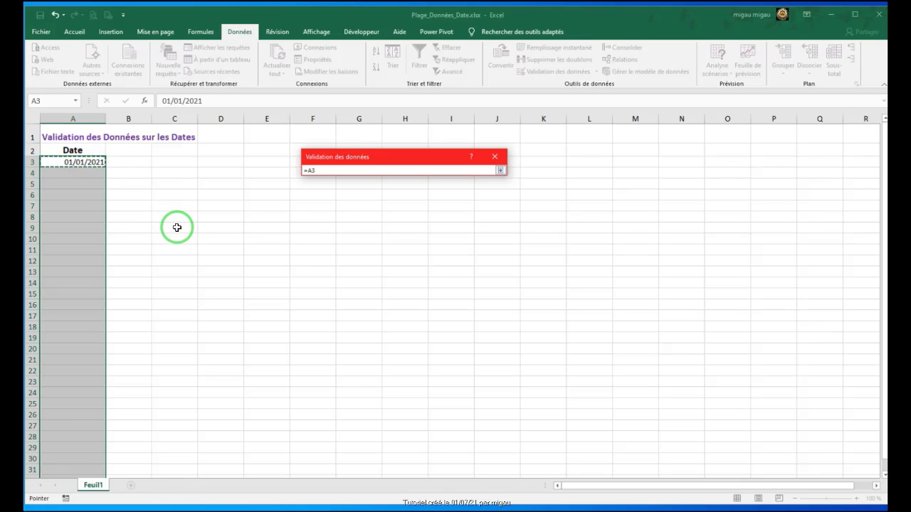
left_click(500, 171)
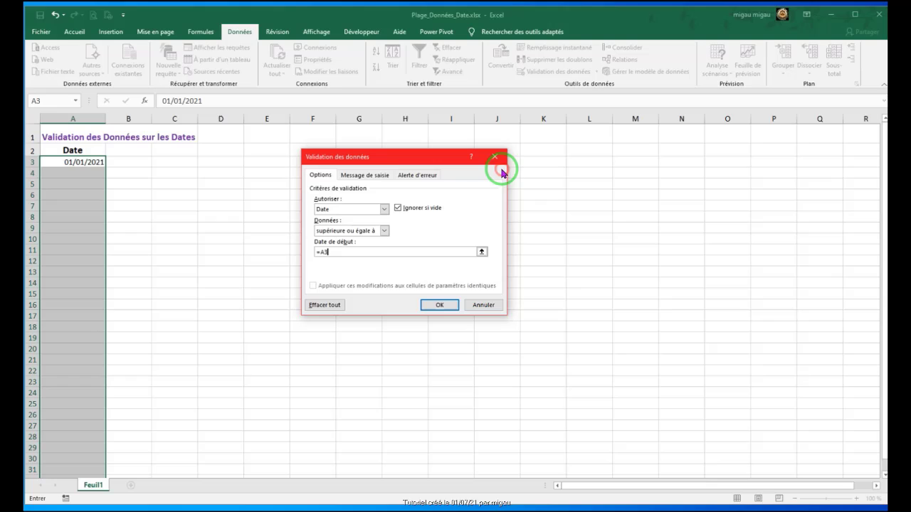
left_click(320, 254)
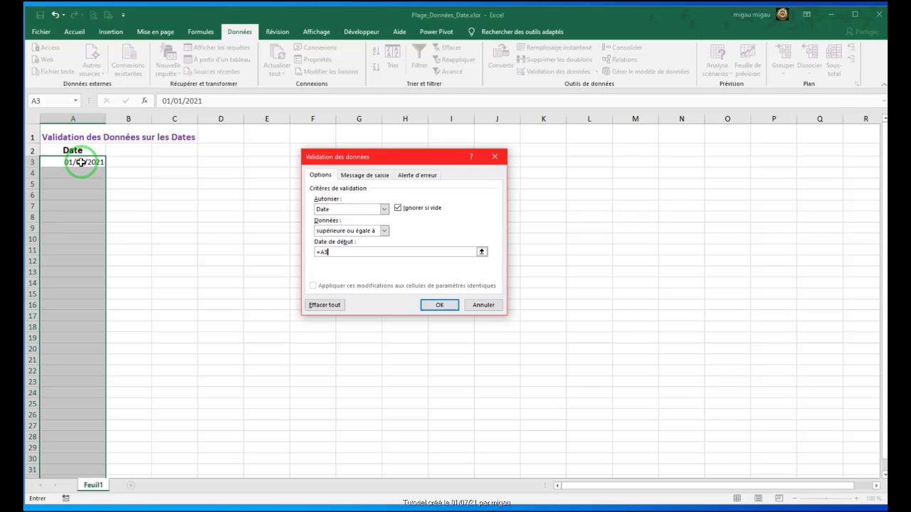
left_click_drag(335, 253, 304, 254)
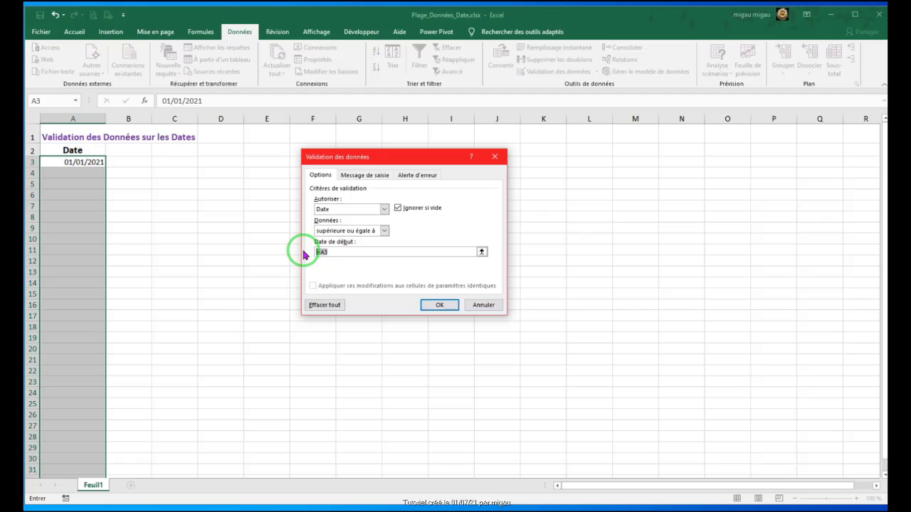
key("F4")
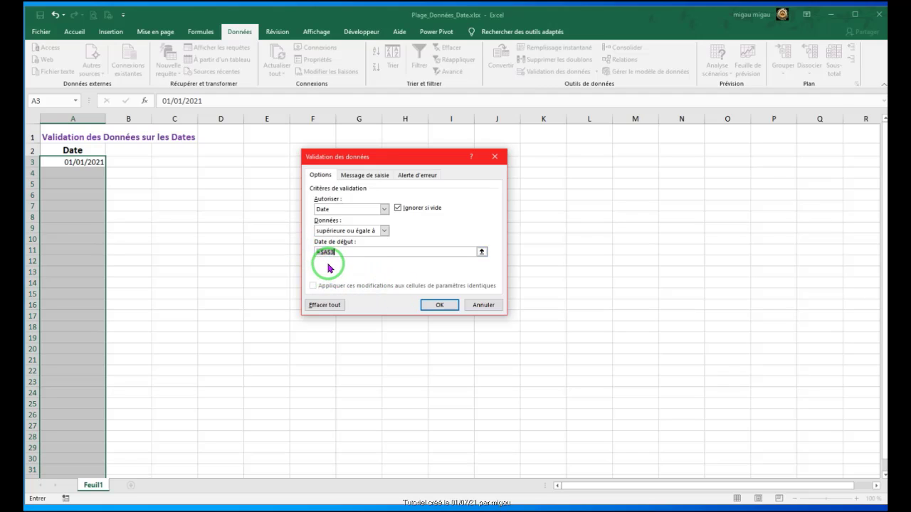
left_click(439, 306)
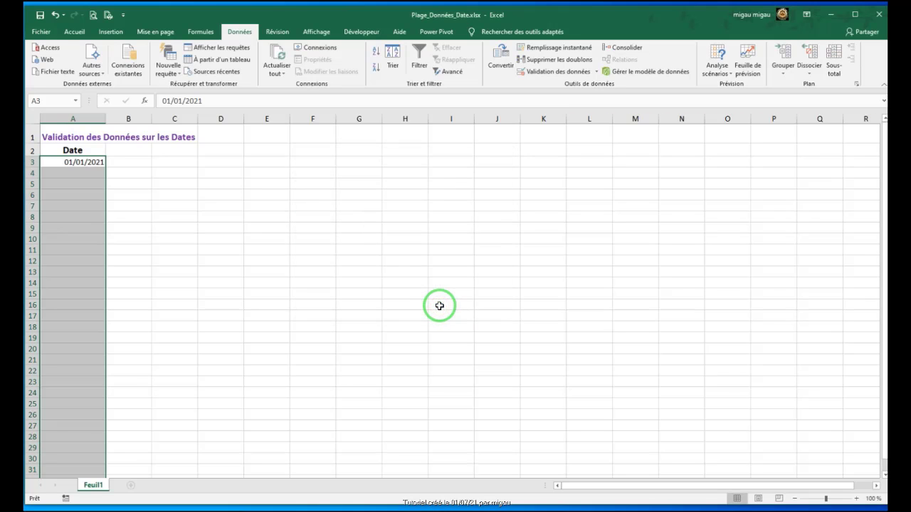
- Enter the date 06/01/2021 in cell A4 and 05/01/2021 in cell A5
left_click(80, 199)
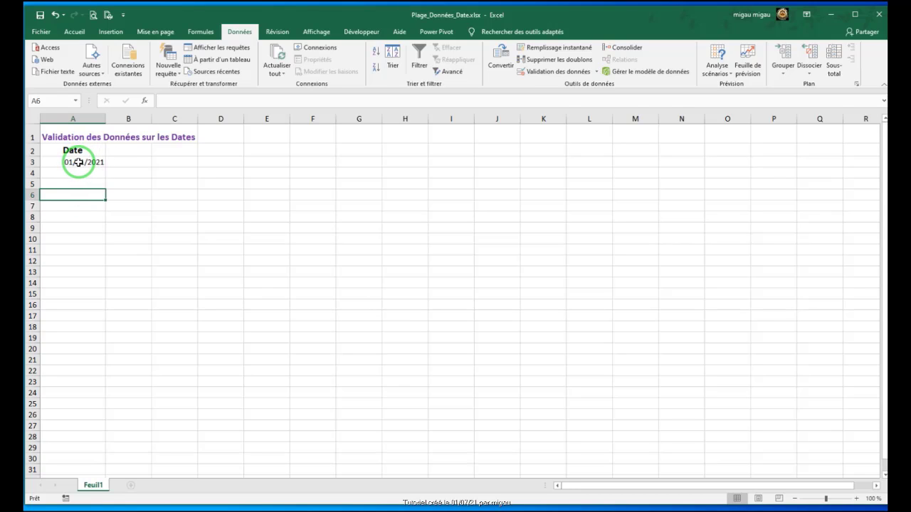
left_click(78, 162)
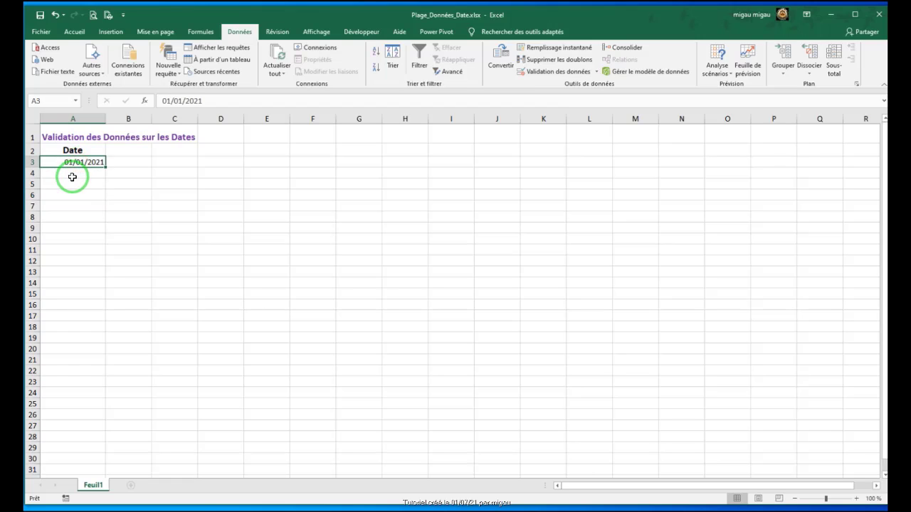
left_click(72, 174)
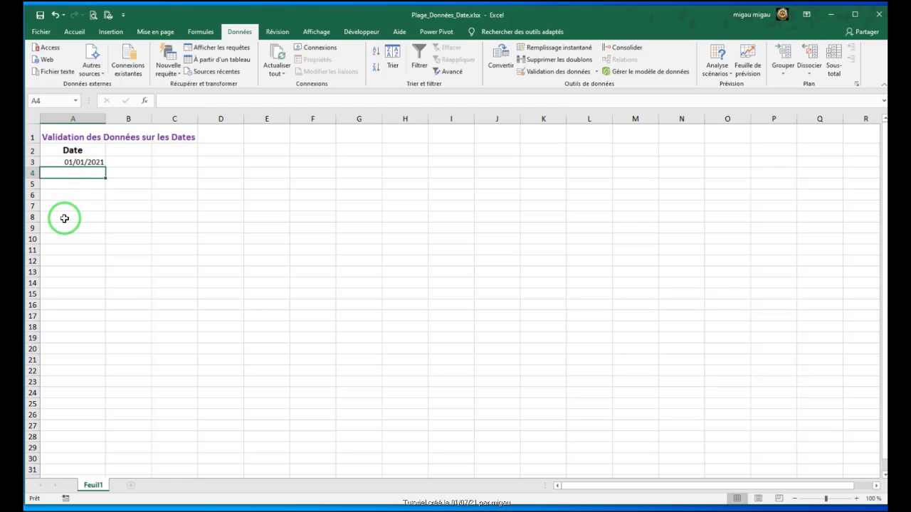
type("06/")
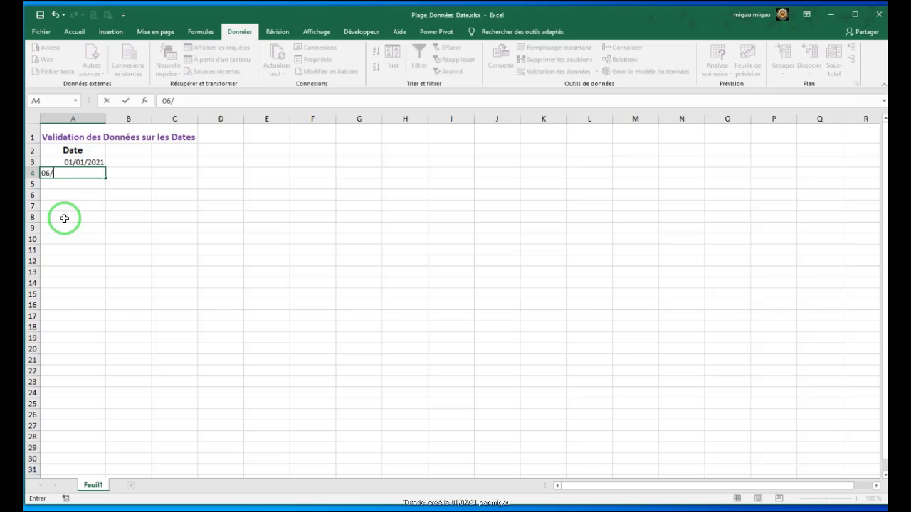
type("01/2021")
key("Return")
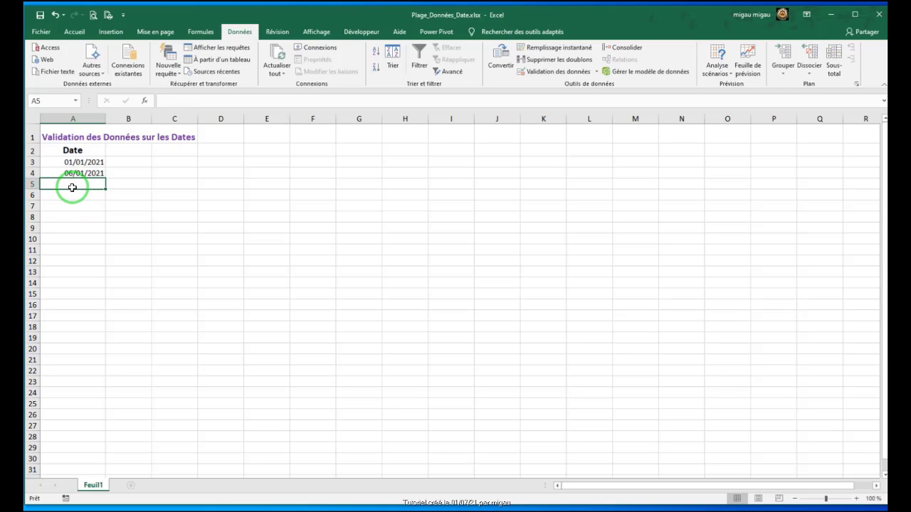
type("05")
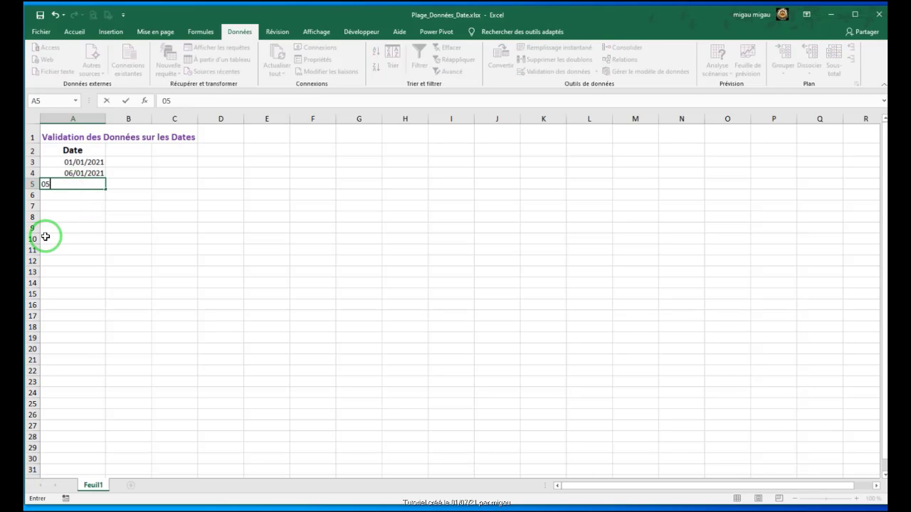
type("/01/2021")
key("Return")
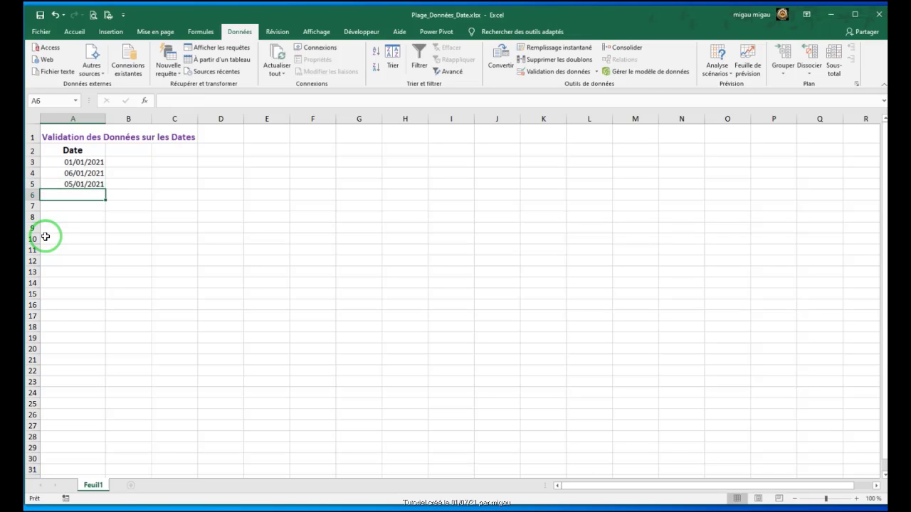
- Review the data validation criteria applied to cell A5 and close the settings without changing them
left_click(82, 184)
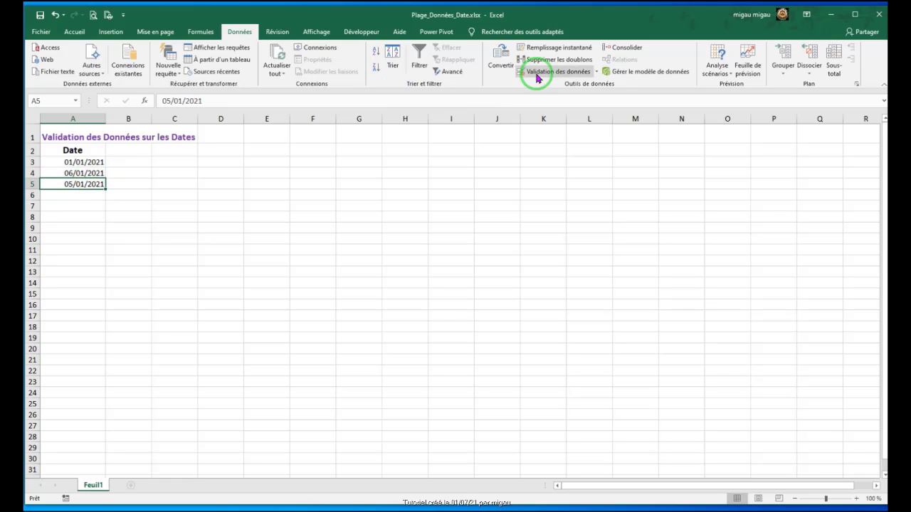
left_click(596, 72)
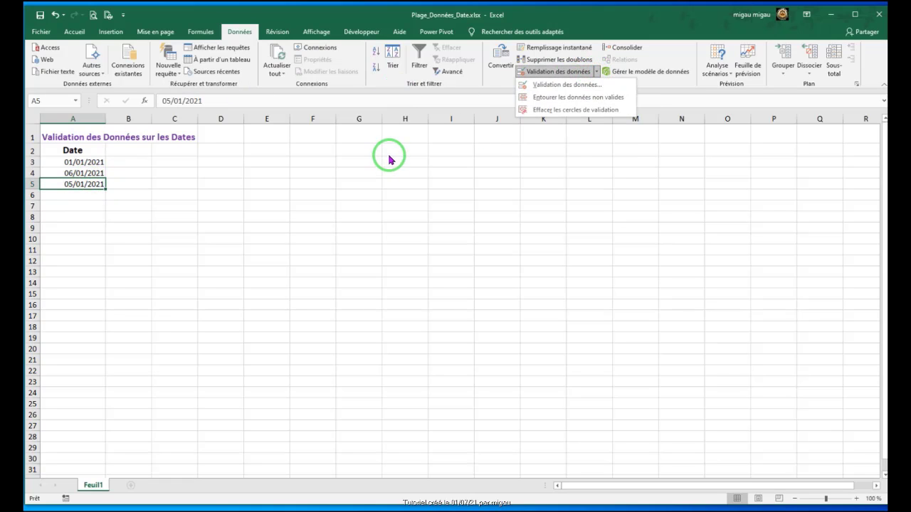
left_click(564, 86)
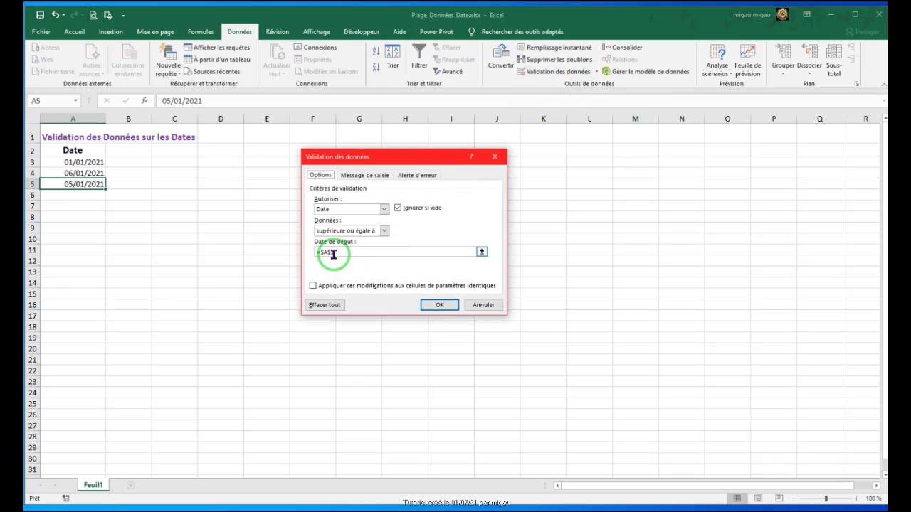
left_click(71, 162)
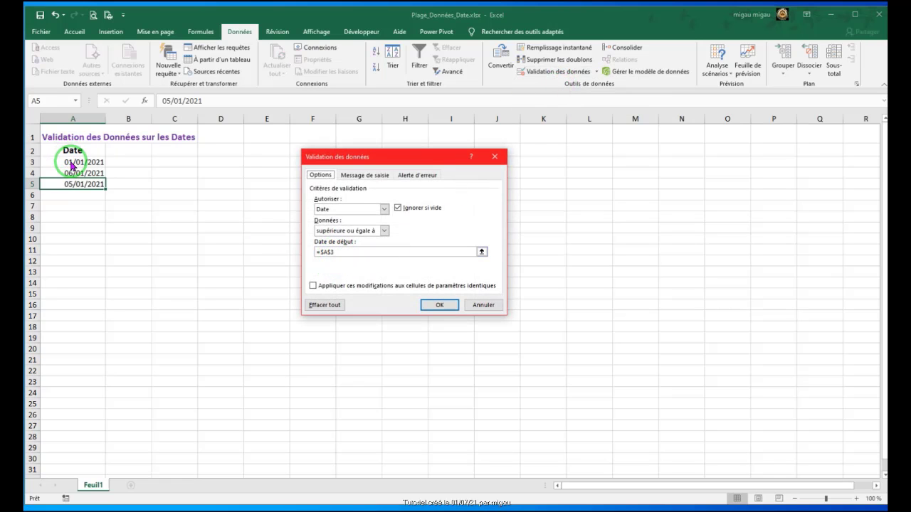
left_click(494, 157)
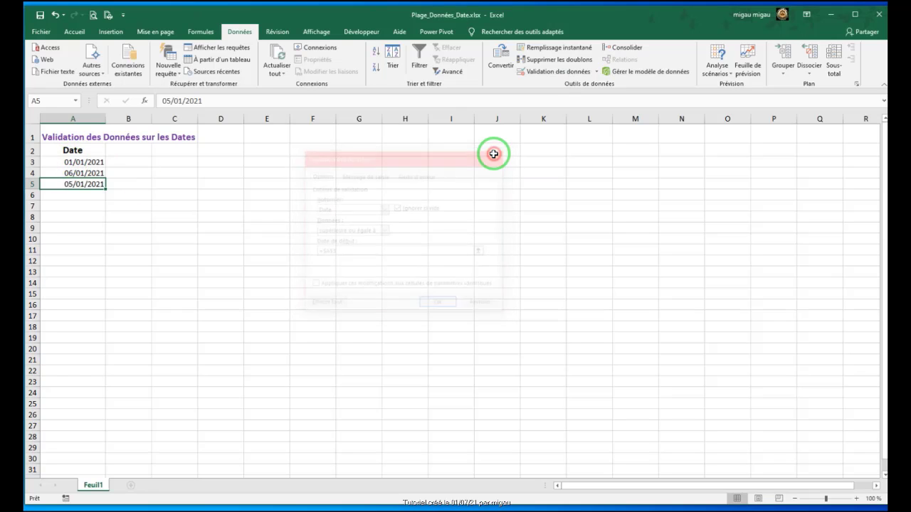
- Test the validation rule in cell A6 by trying to enter the text pppp and the number 1111
left_click(75, 195)
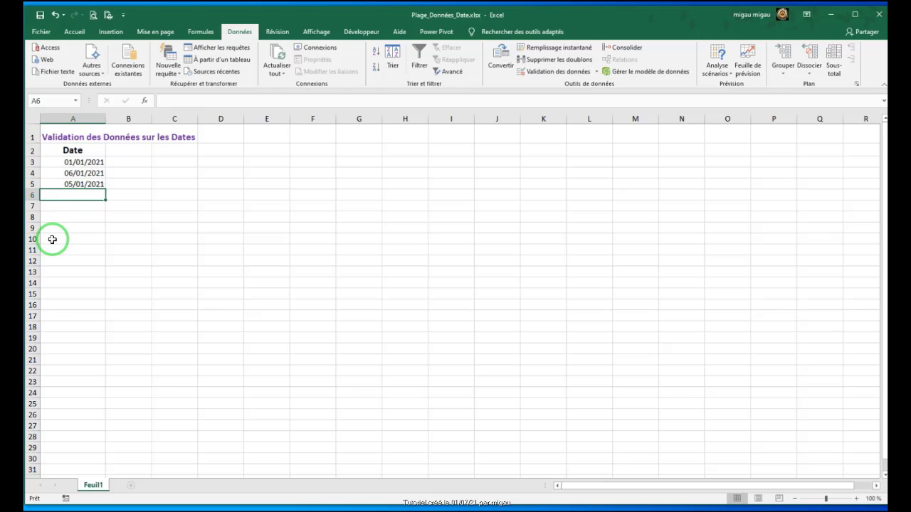
type("pppp")
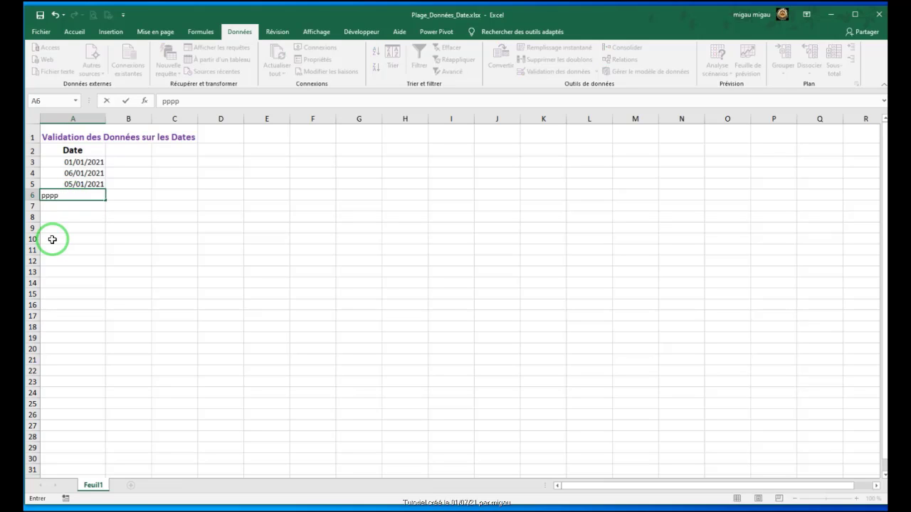
key("Return")
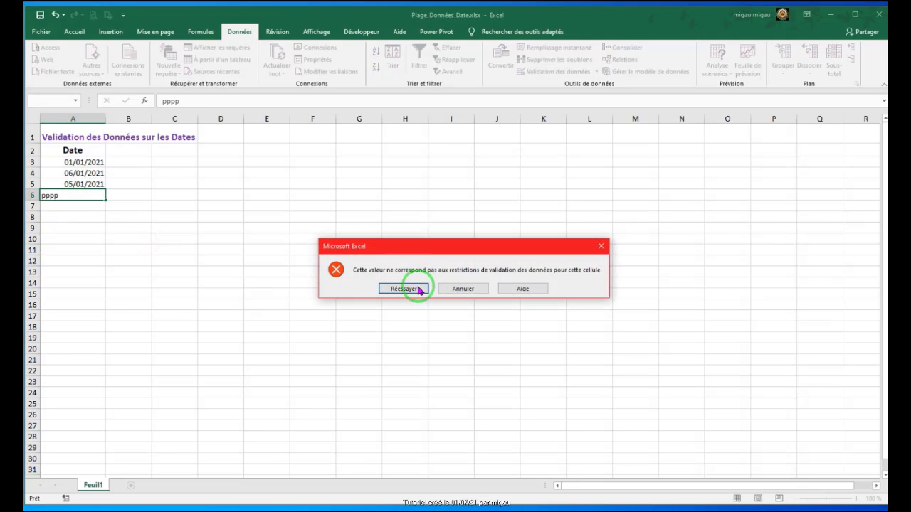
left_click(404, 289)
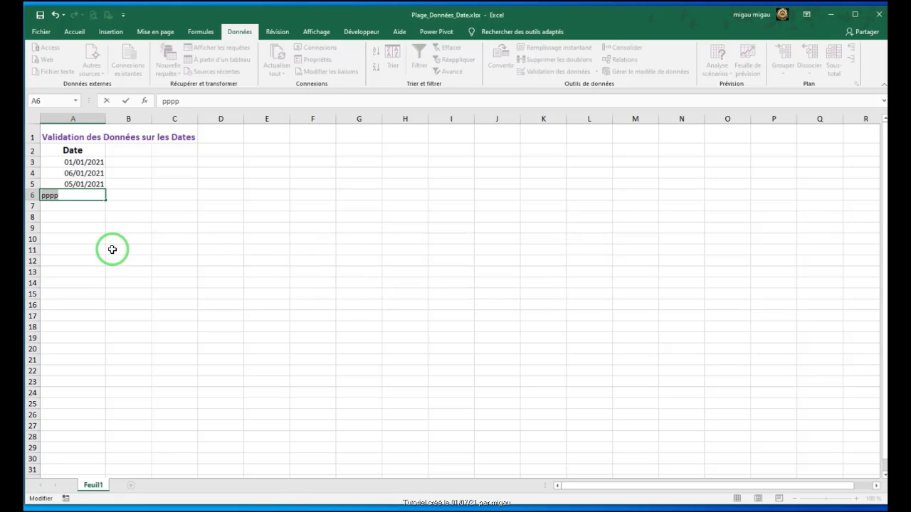
type("1111")
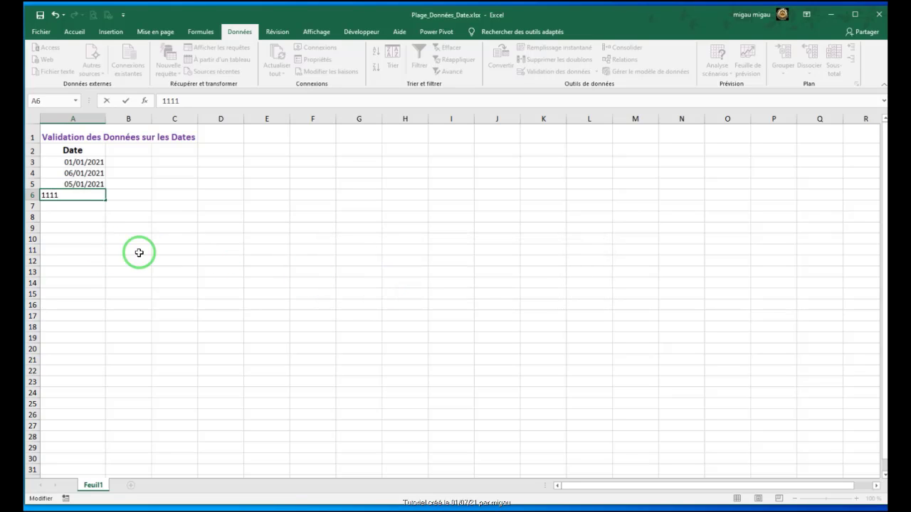
key("Return")
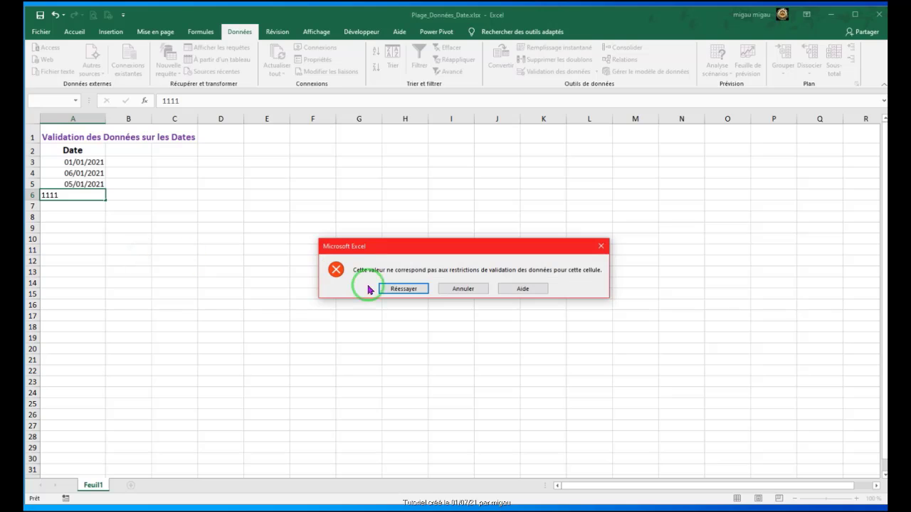
left_click(402, 289)
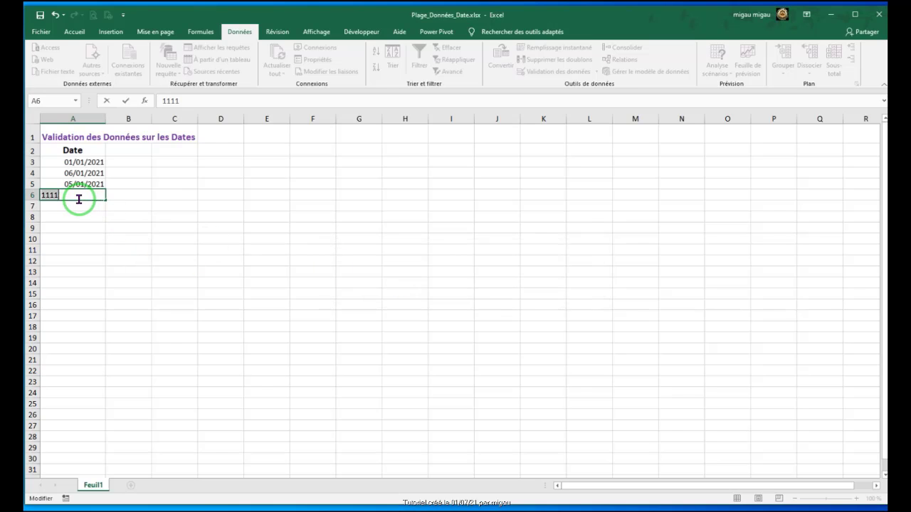
- Replace the entry in cell A6 with the date 03/01/2021
key("BackSpace")
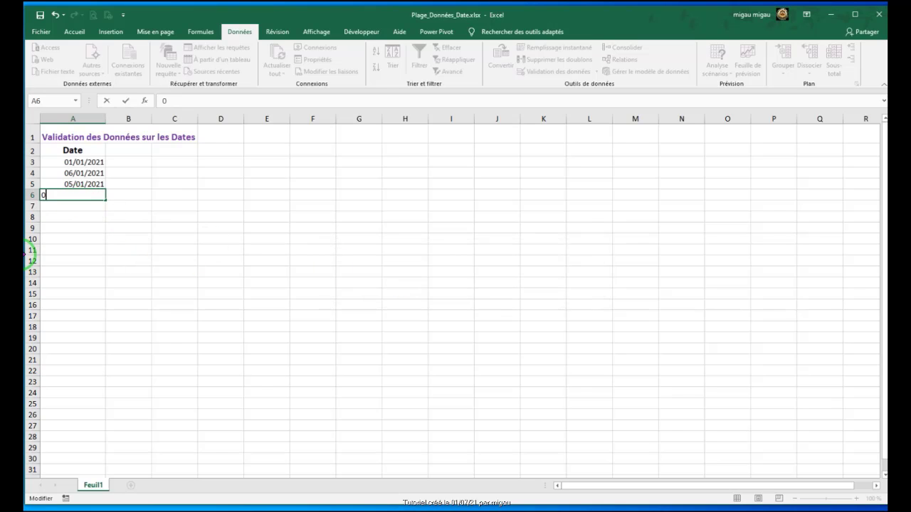
type("03/01/2021")
key("Return")
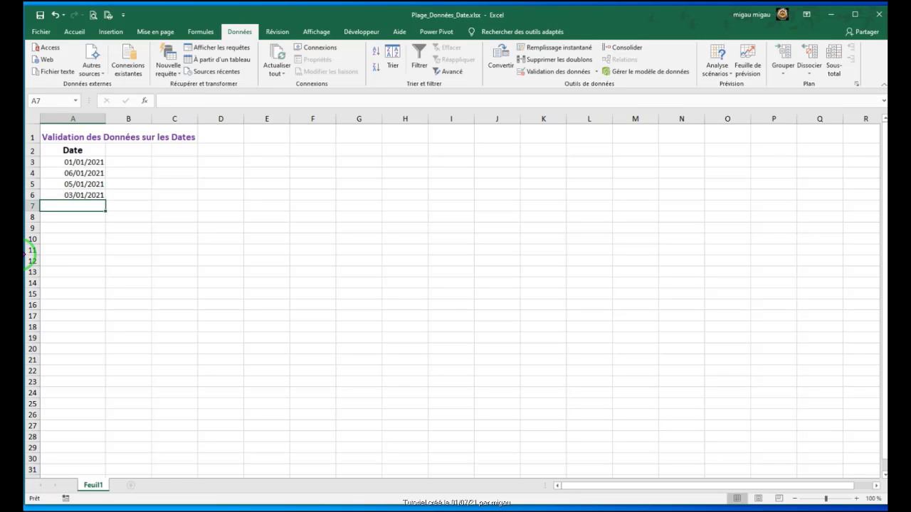